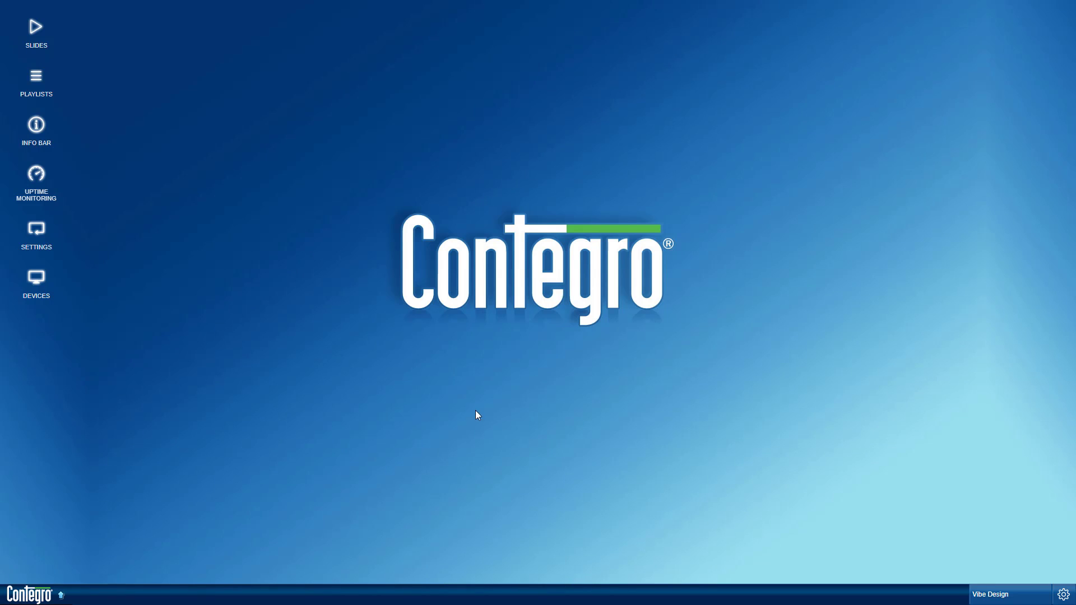
Step: Look over the existing digital signage slides list
left_click(49, 36)
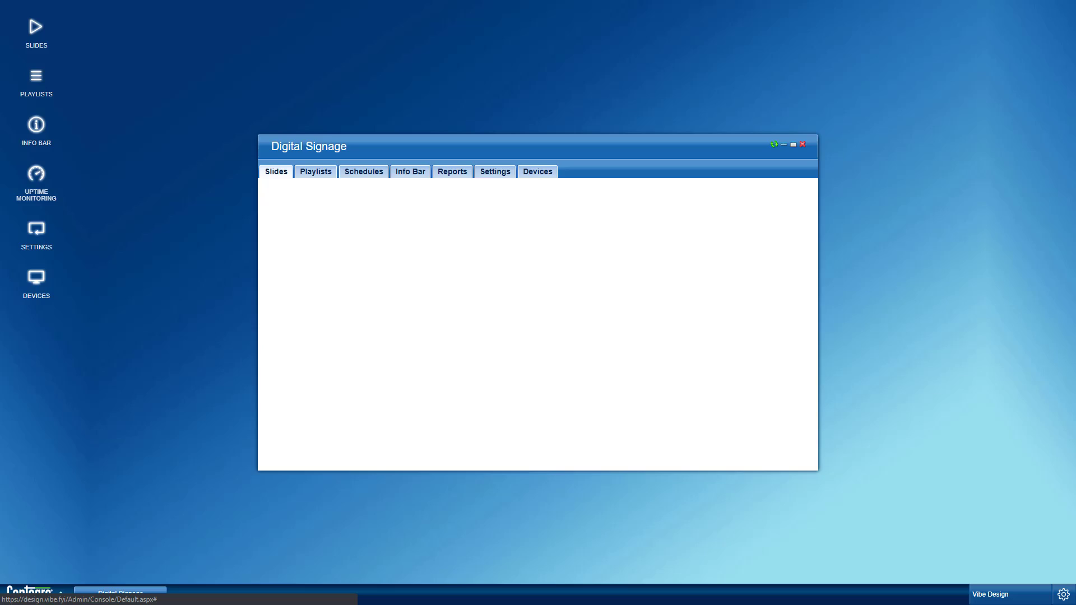
scroll(538, 352, "down", 3)
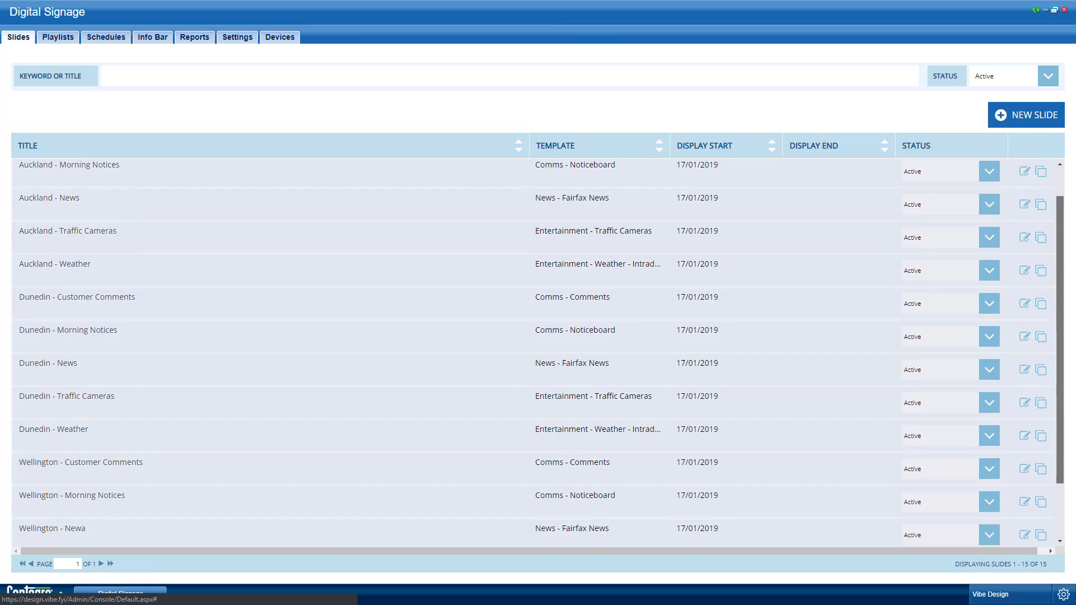
scroll(538, 352, "down", 1)
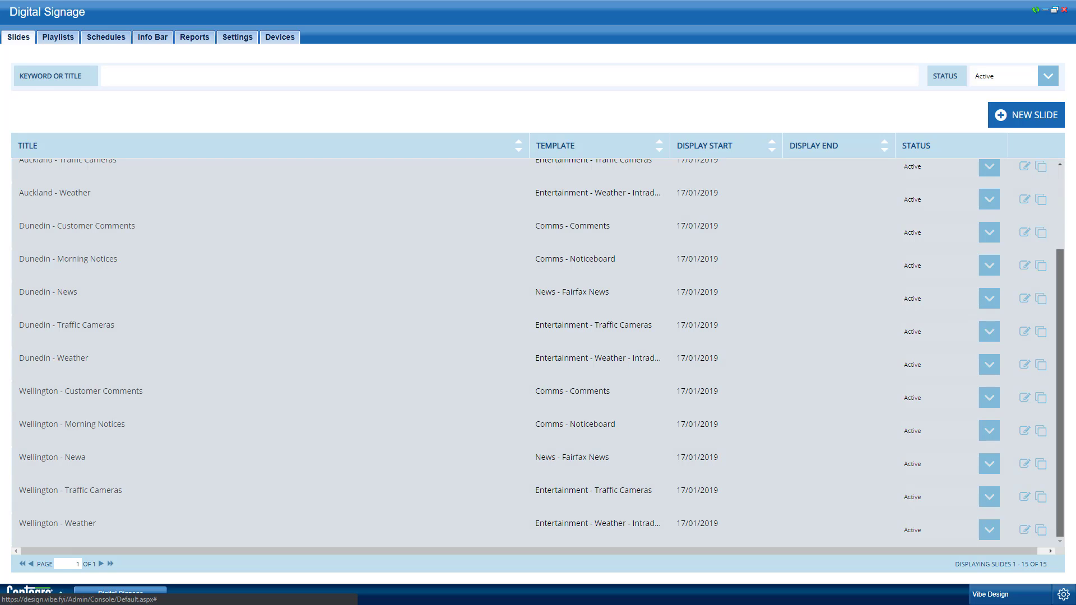
scroll(538, 352, "up", 3)
scroll(538, 352, "up", 1)
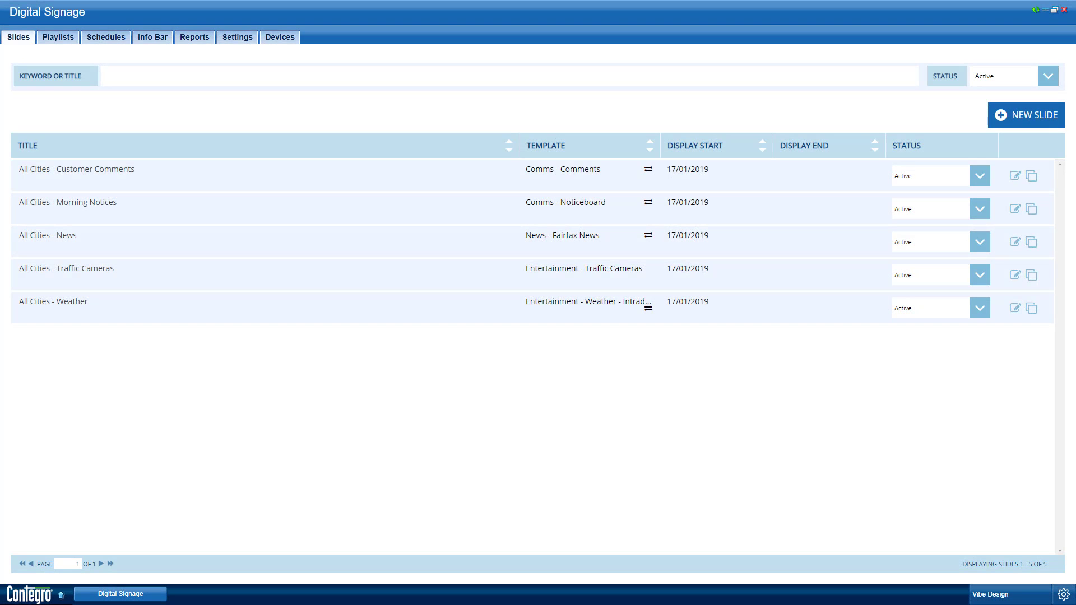
left_click(648, 169)
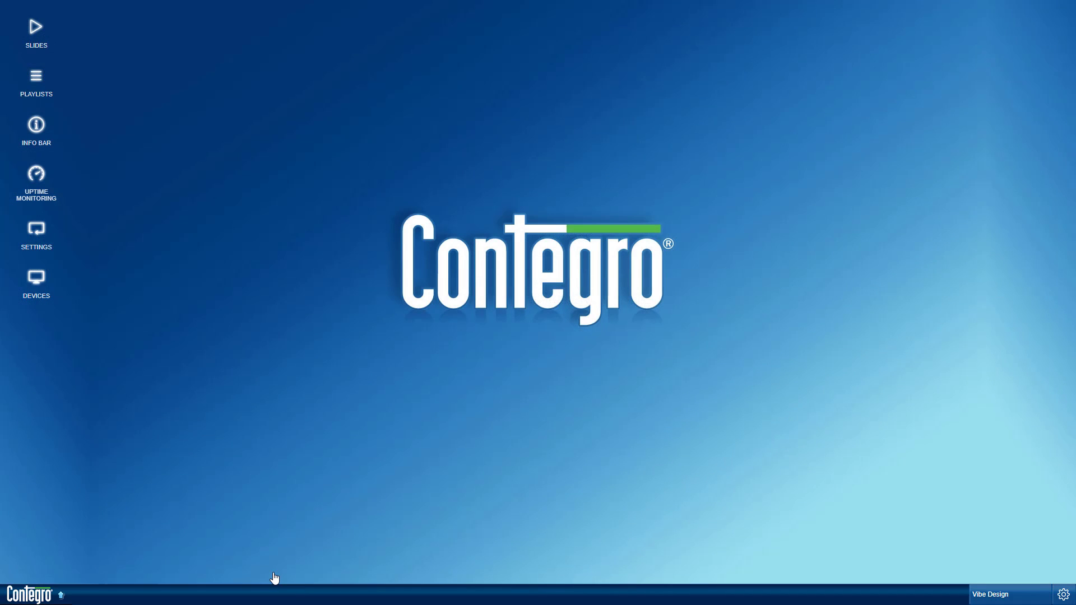
Step: In Digital Signage Settings, add dynamic content 'All Cities Traffic Cameras' using the Entertainment - Traffic Cameras template
left_click(50, 589)
mouse_move(53, 516)
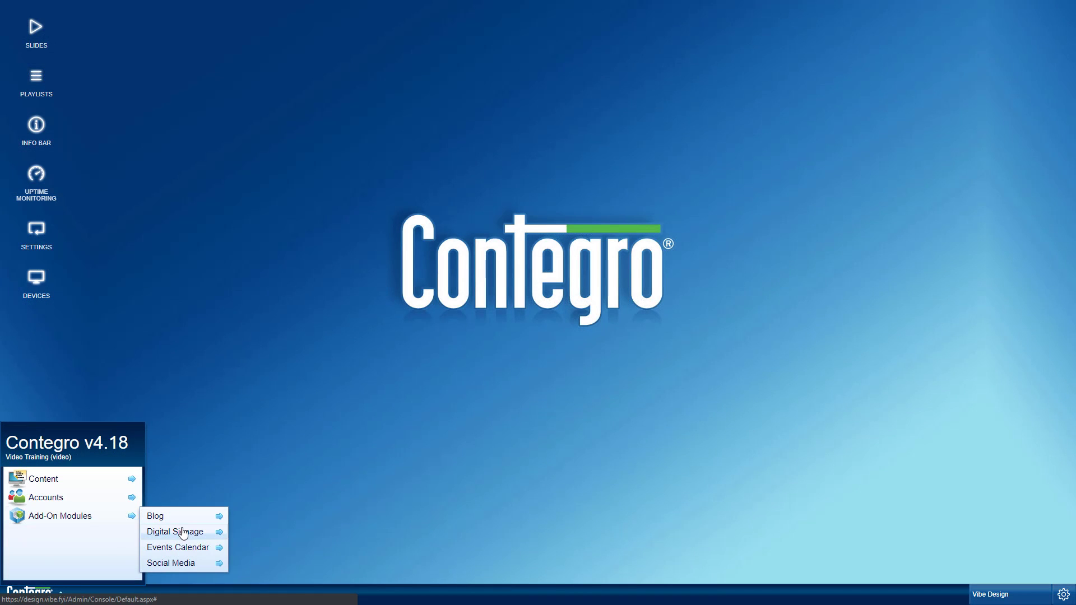
mouse_move(190, 533)
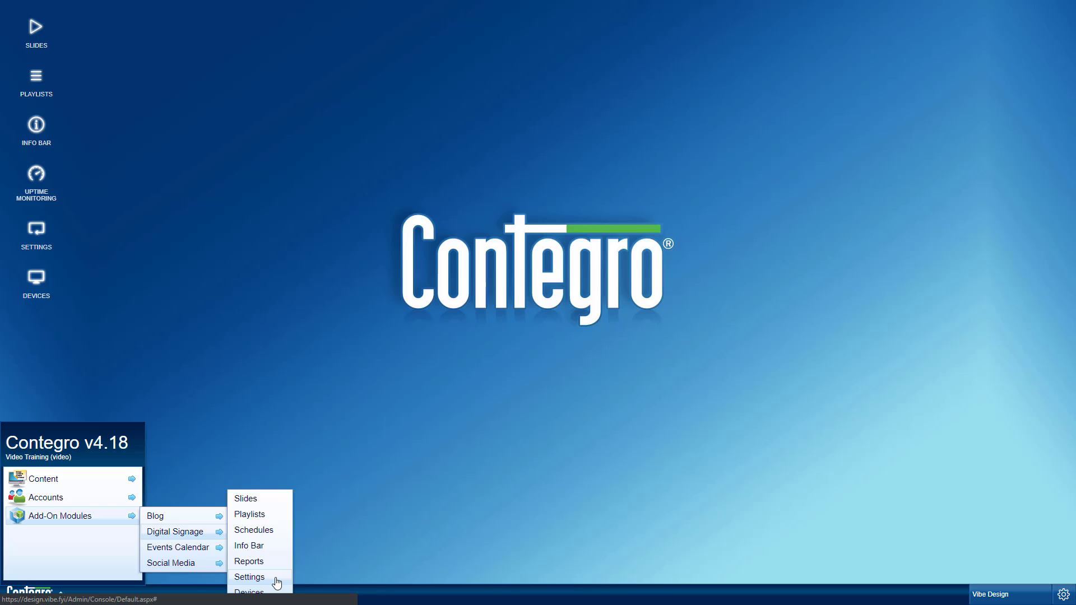
left_click(37, 242)
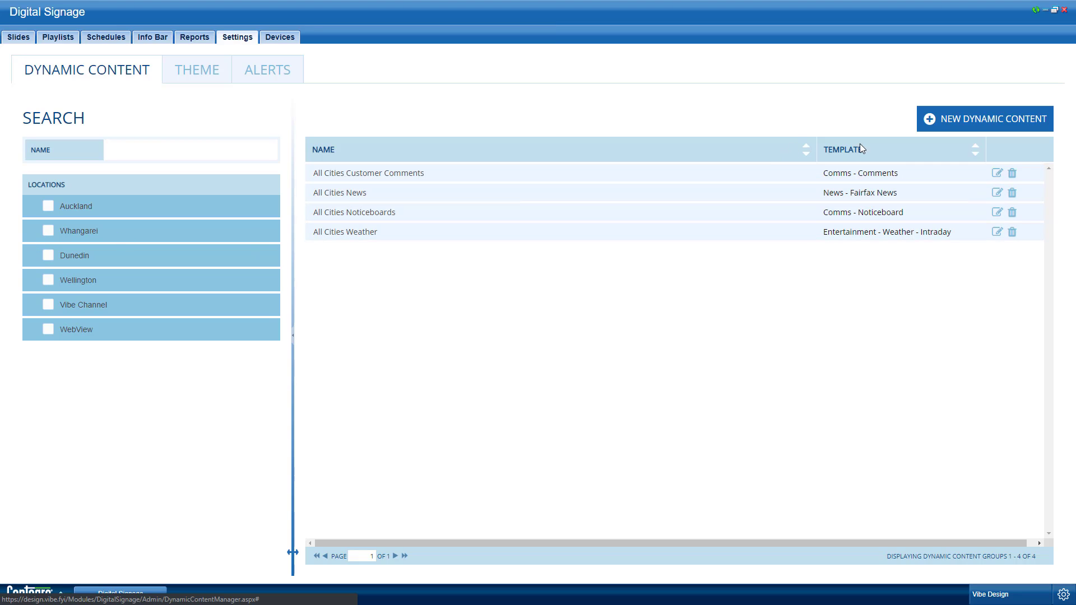
left_click(972, 119)
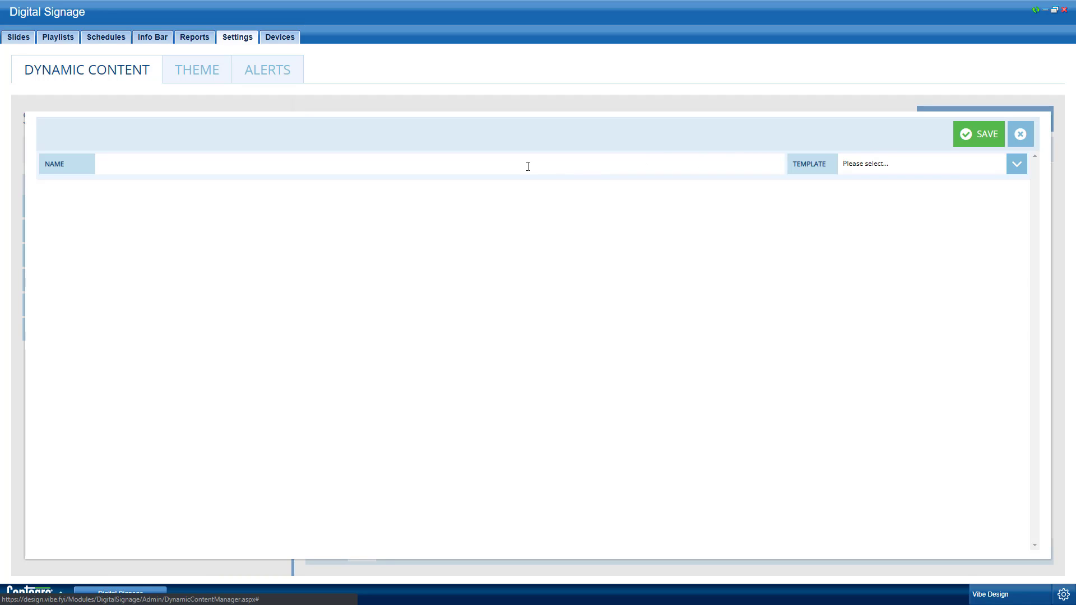
left_click(528, 166)
type("All Citie")
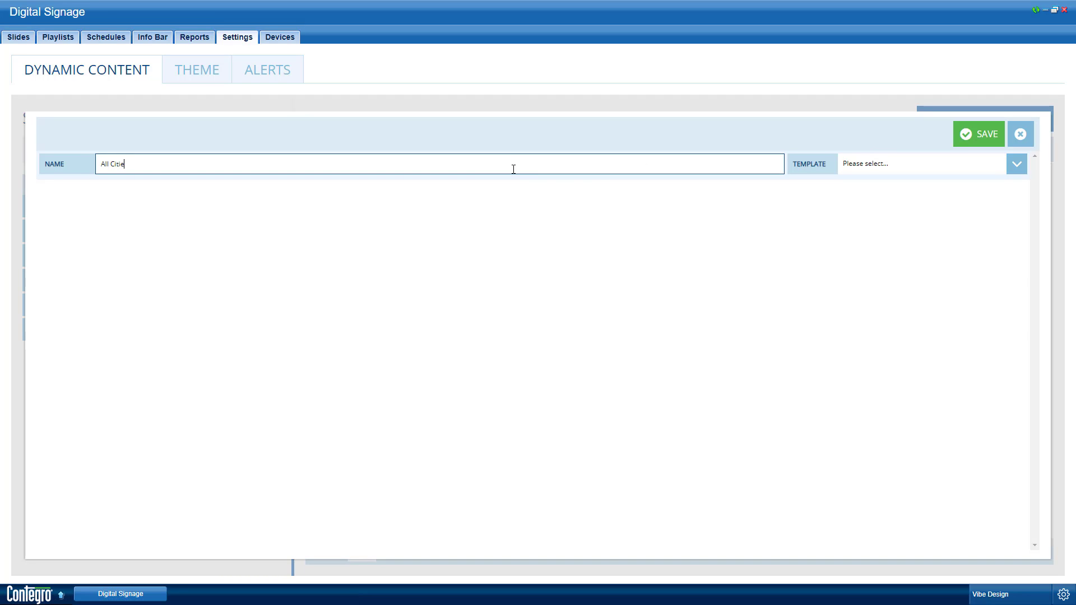
type("s Traffic Cameras")
key("Return")
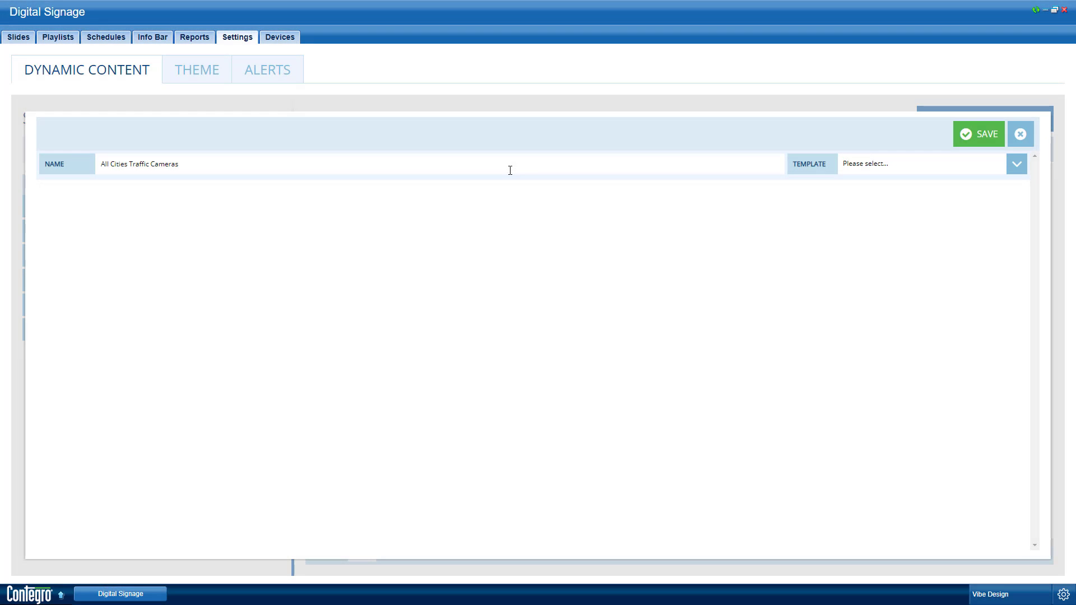
left_click(1016, 164)
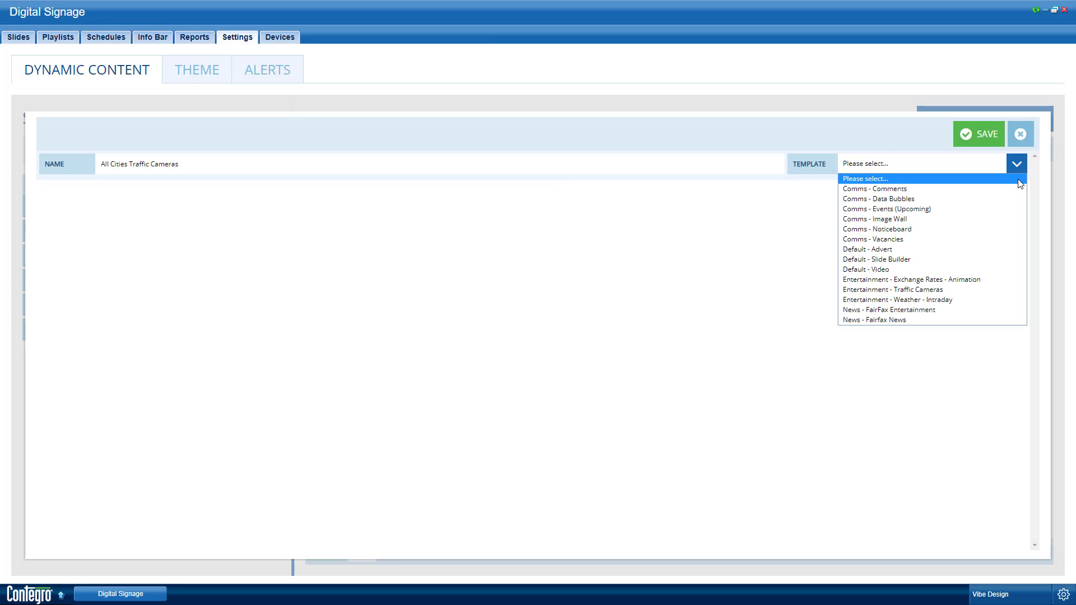
left_click(985, 289)
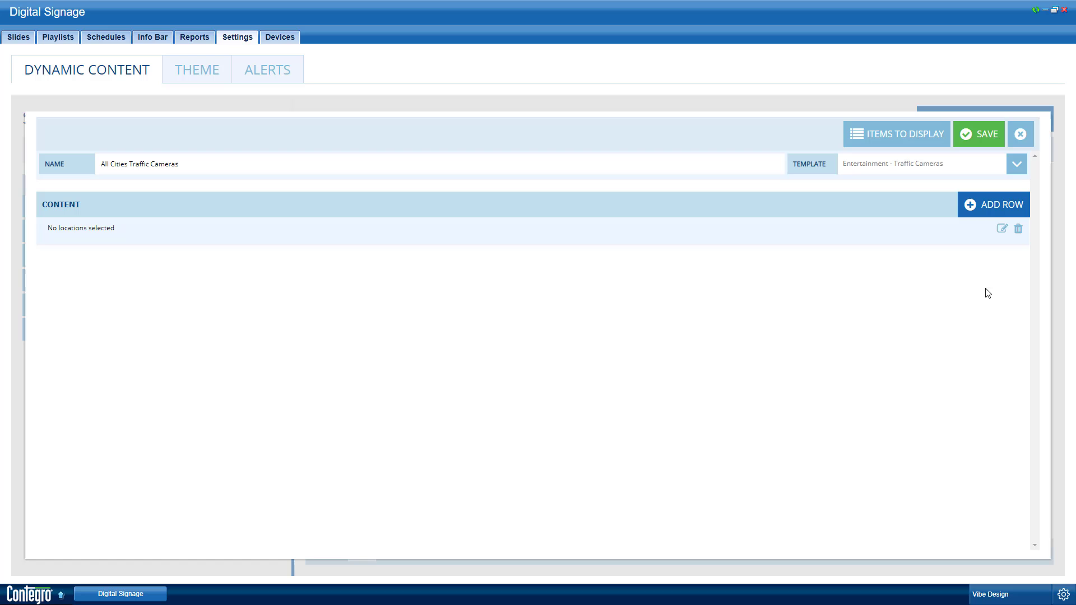
Step: Turn on the traffic cameras' Feed and Description display items and confirm saving the change
left_click(915, 143)
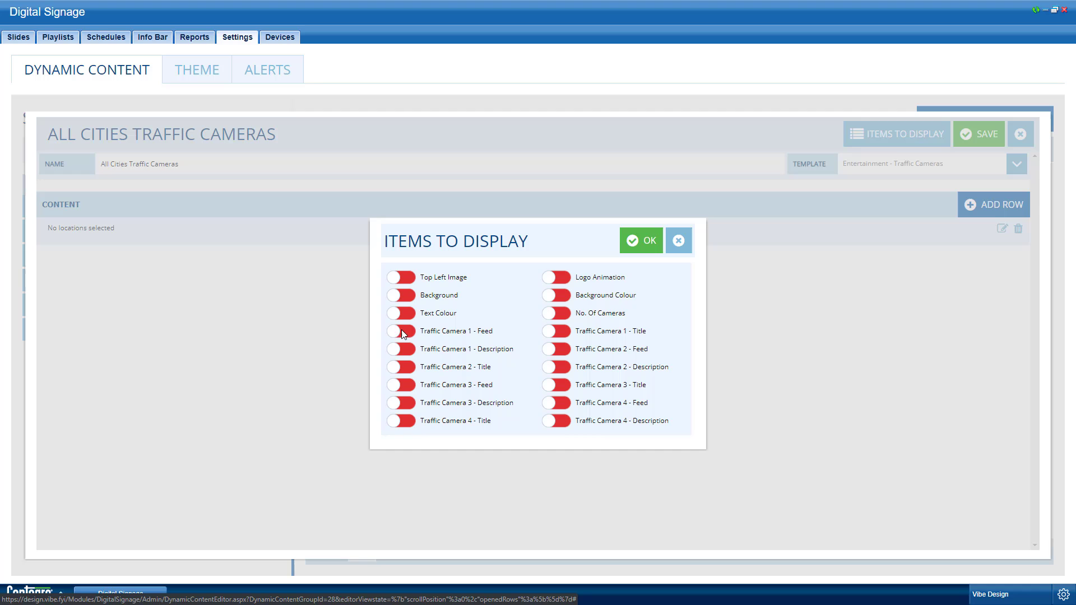
left_click(401, 330)
left_click(401, 348)
left_click(403, 385)
left_click(401, 402)
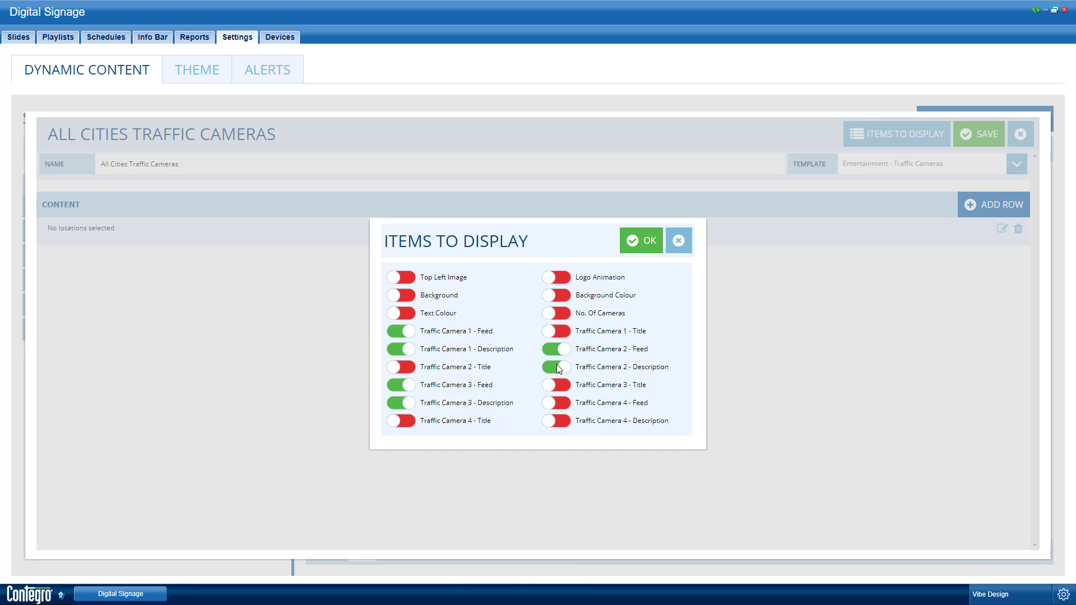
left_click(640, 240)
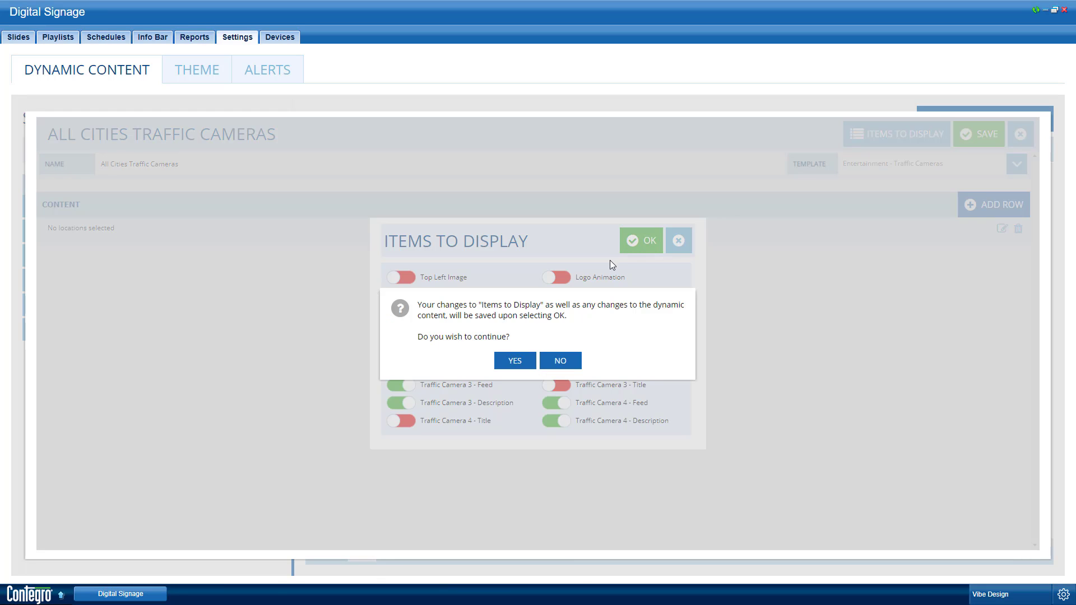
left_click(525, 365)
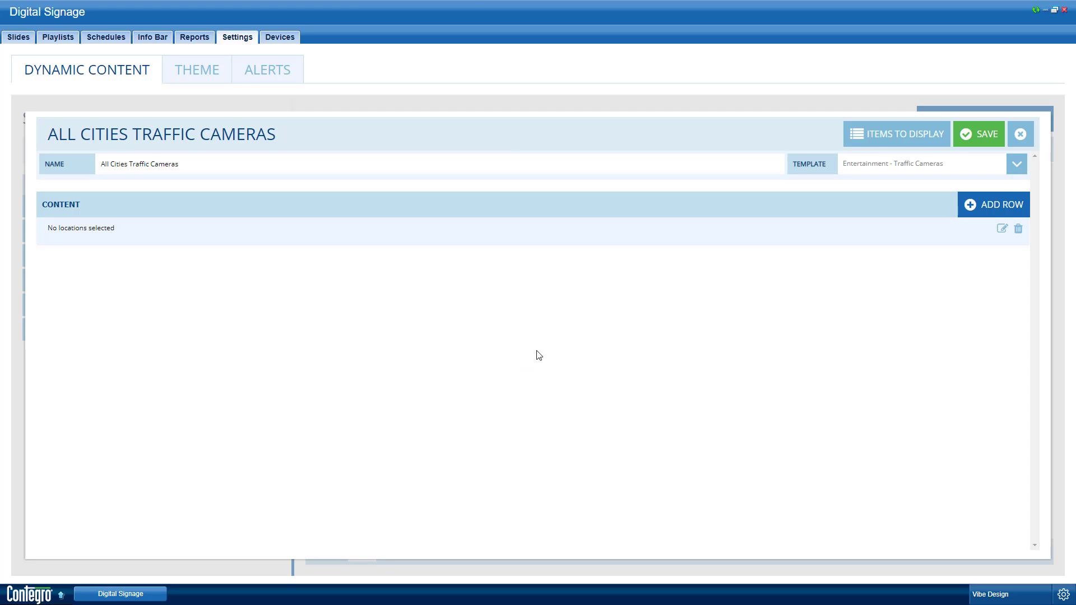
Step: Set the first row's feeds: Onewa Rd South, Greenlane Rd North, Central Motorway Junction, Greville Rd South
left_click(1002, 229)
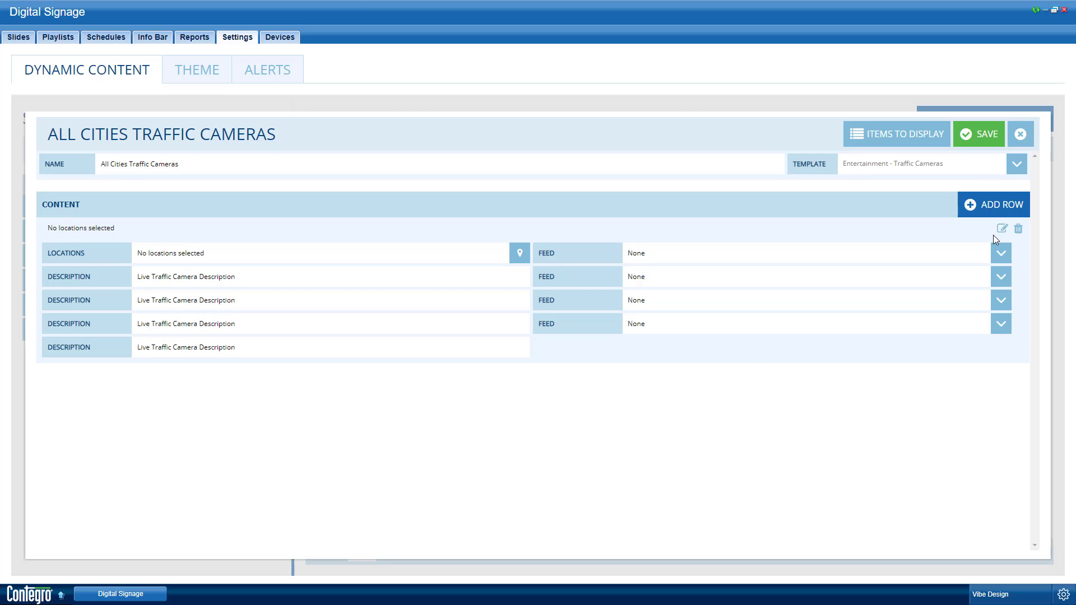
left_click(975, 253)
left_click(936, 329)
left_click(936, 276)
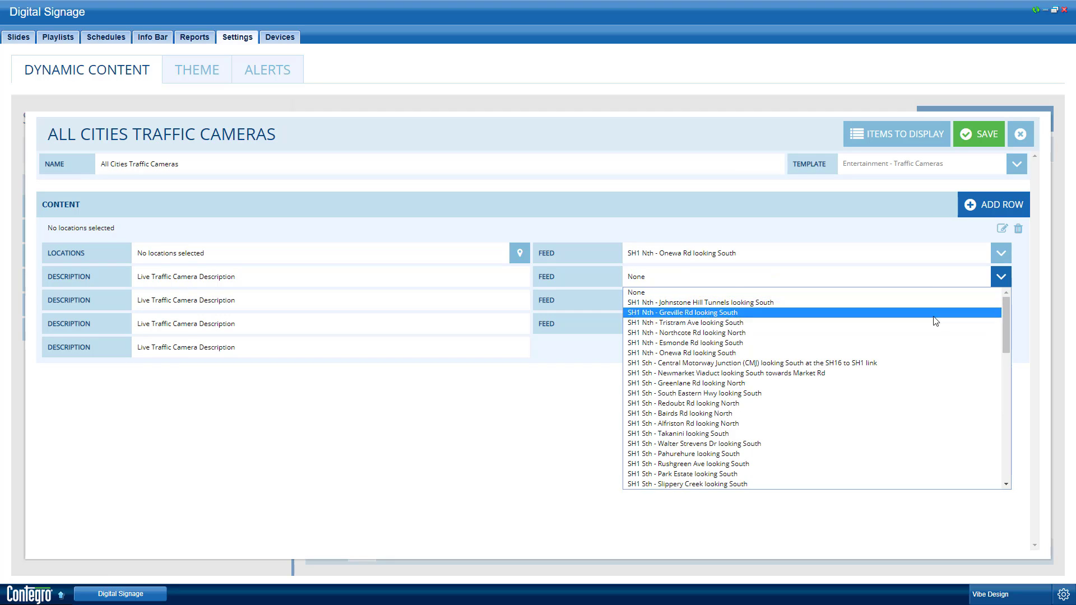
left_click(922, 383)
left_click(923, 303)
left_click(920, 386)
left_click(916, 325)
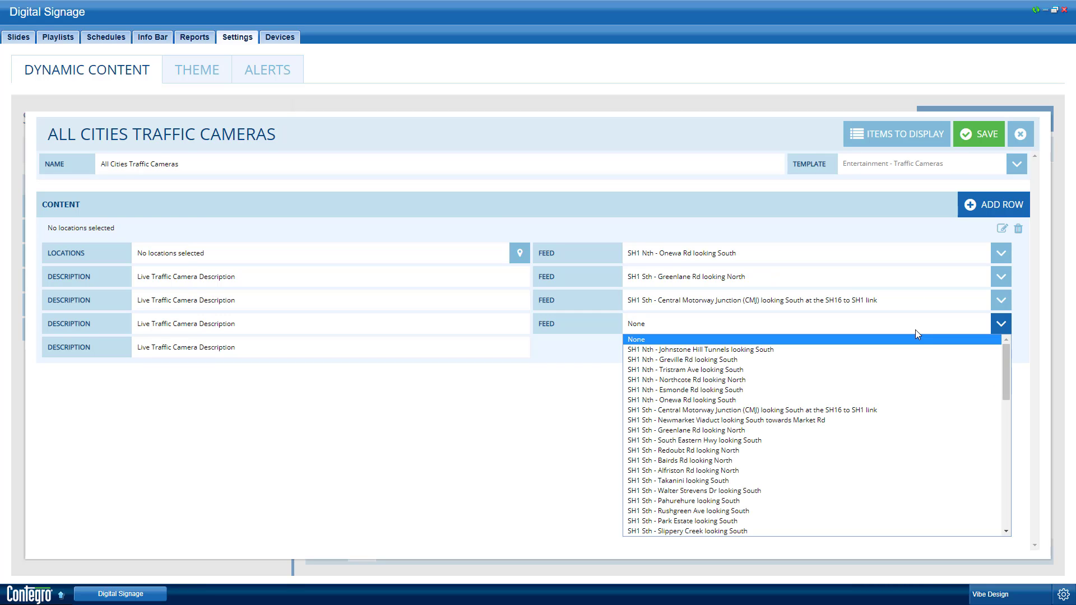
left_click(919, 360)
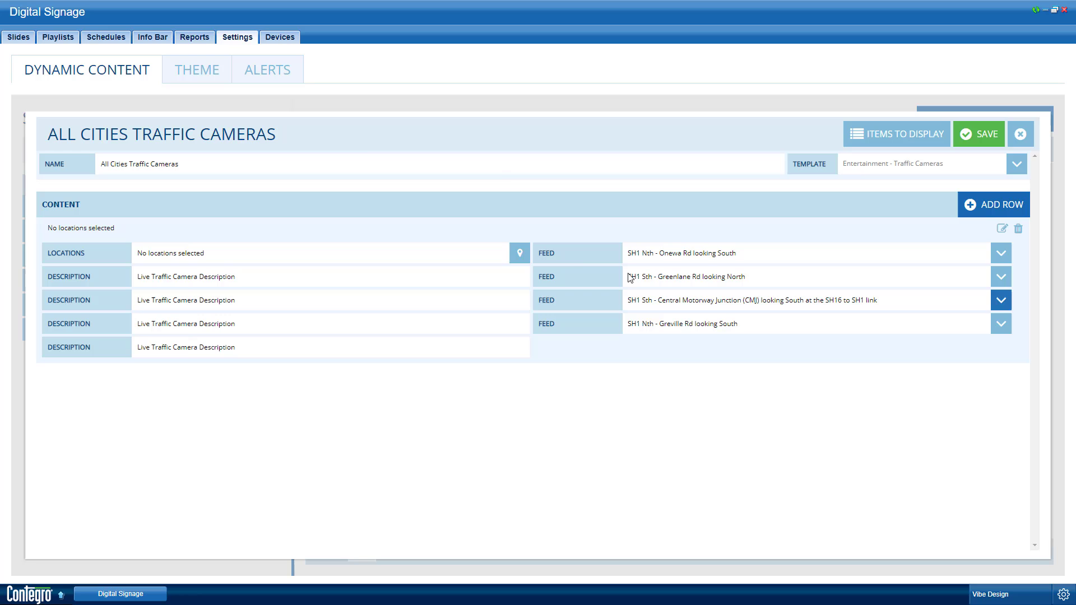
Step: Assign Auckland as the row's location and collapse the row
left_click(519, 252)
left_click(407, 211)
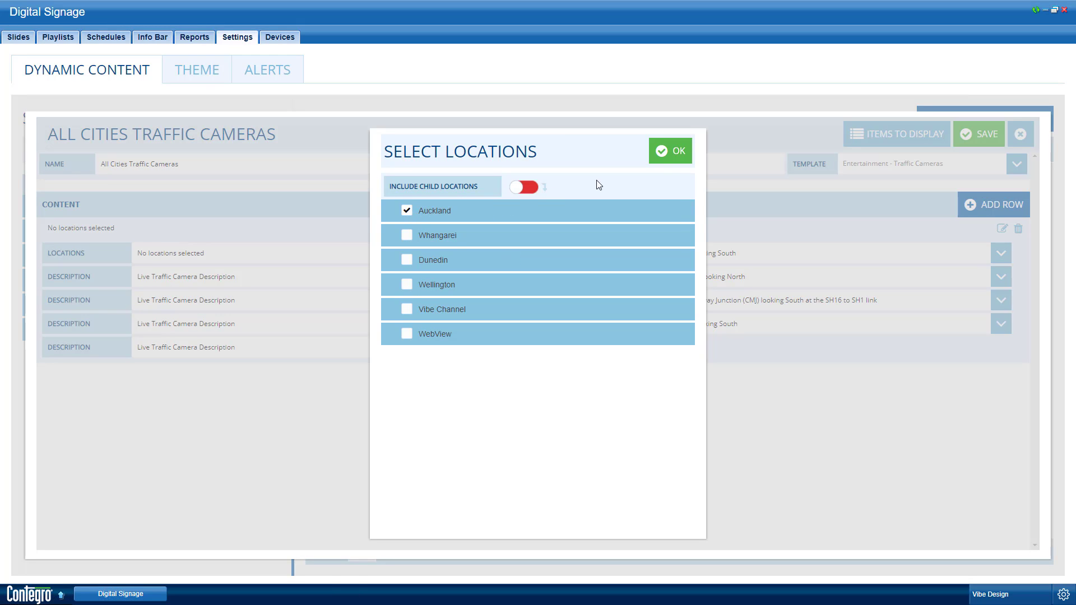
left_click(659, 156)
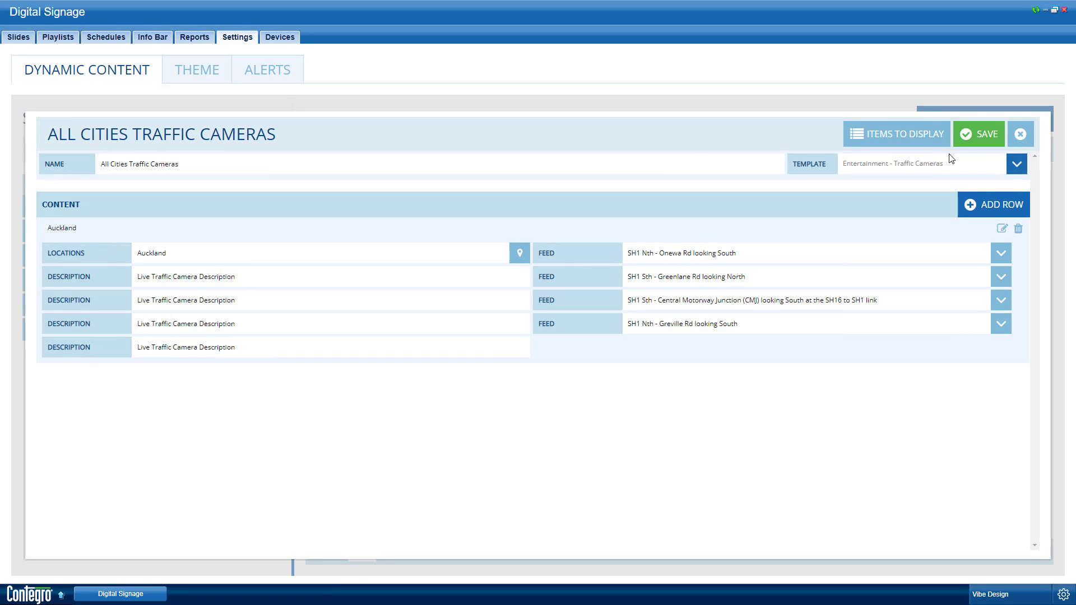
left_click(981, 136)
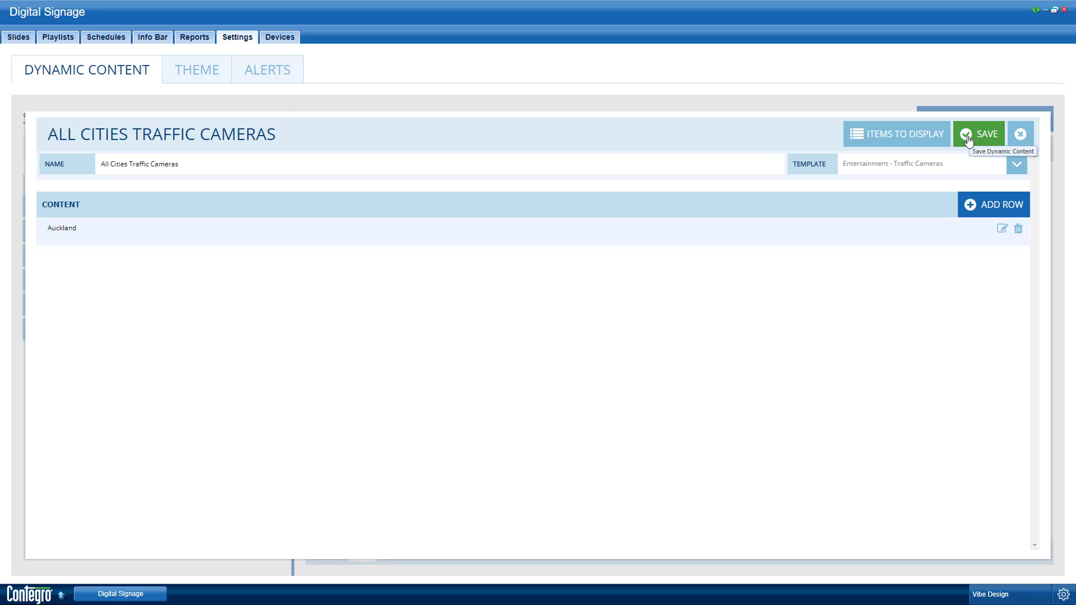
Step: Add a second content row with Wellington as its location
left_click(978, 201)
left_click(1002, 257)
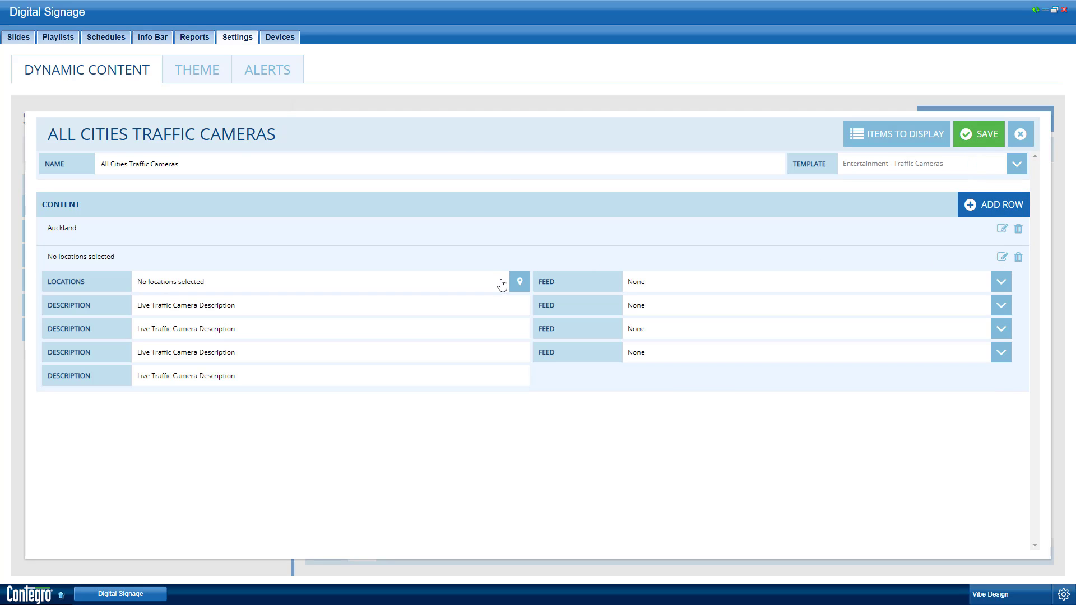
left_click(520, 281)
left_click(406, 284)
left_click(679, 153)
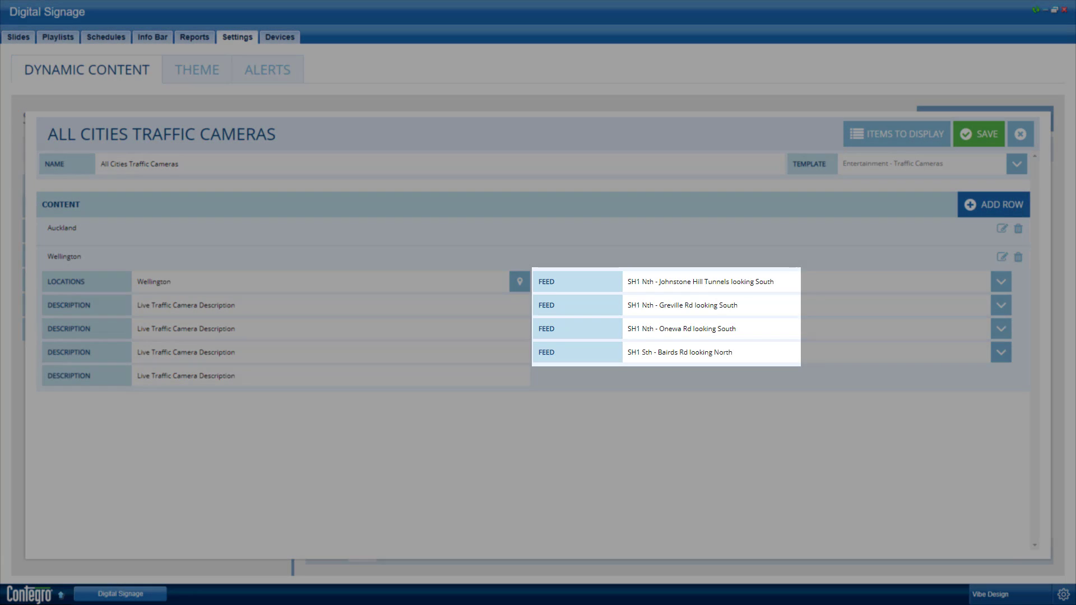
Step: Add a third row for Dunedin and save the All Cities Traffic Cameras content
left_click(978, 205)
left_click(999, 405)
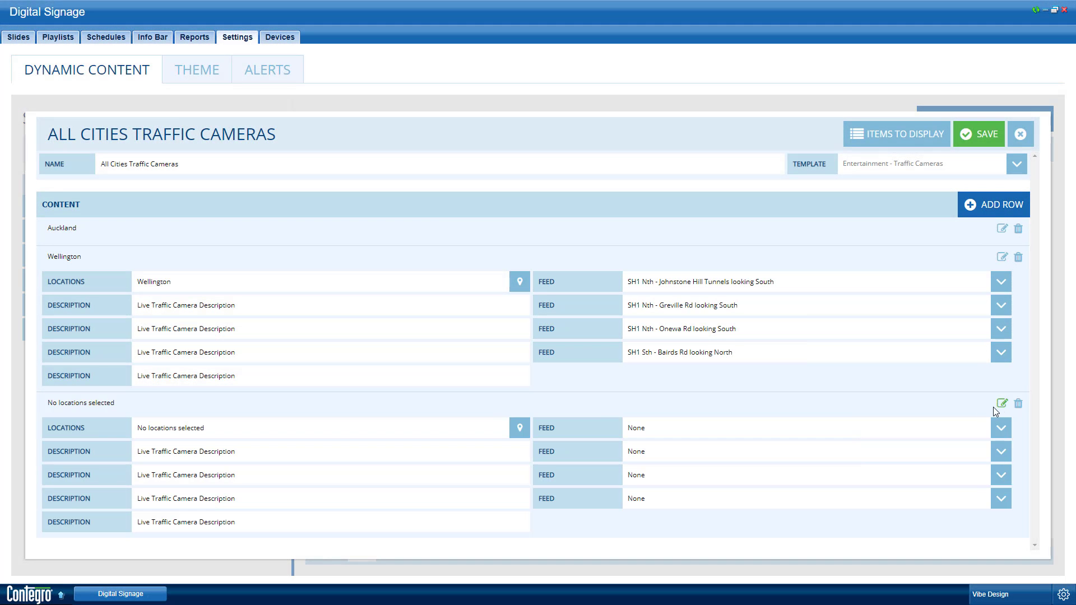
left_click(520, 428)
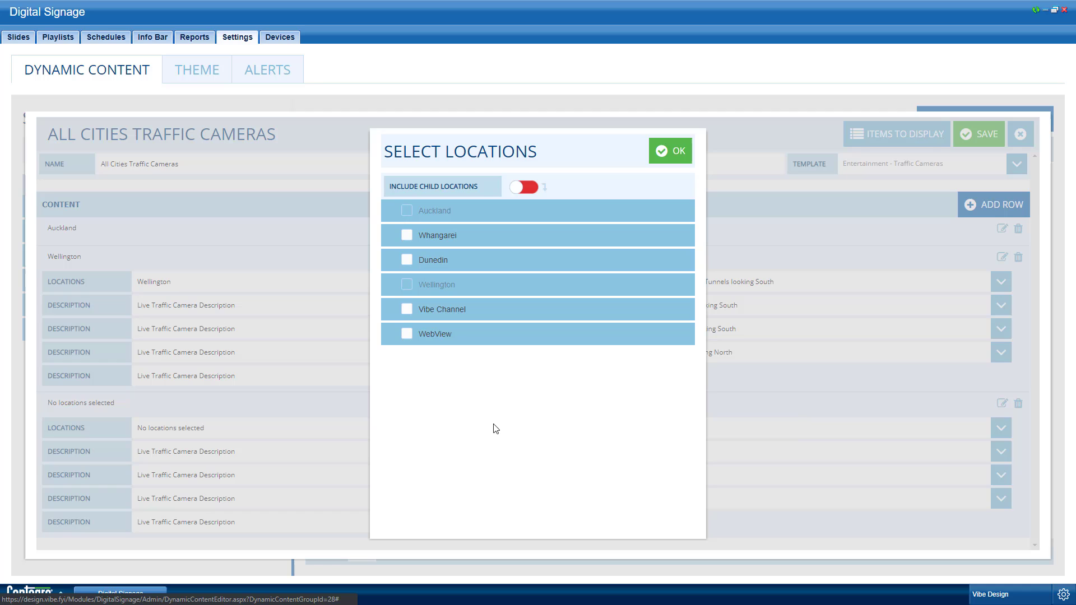
left_click(407, 260)
left_click(662, 157)
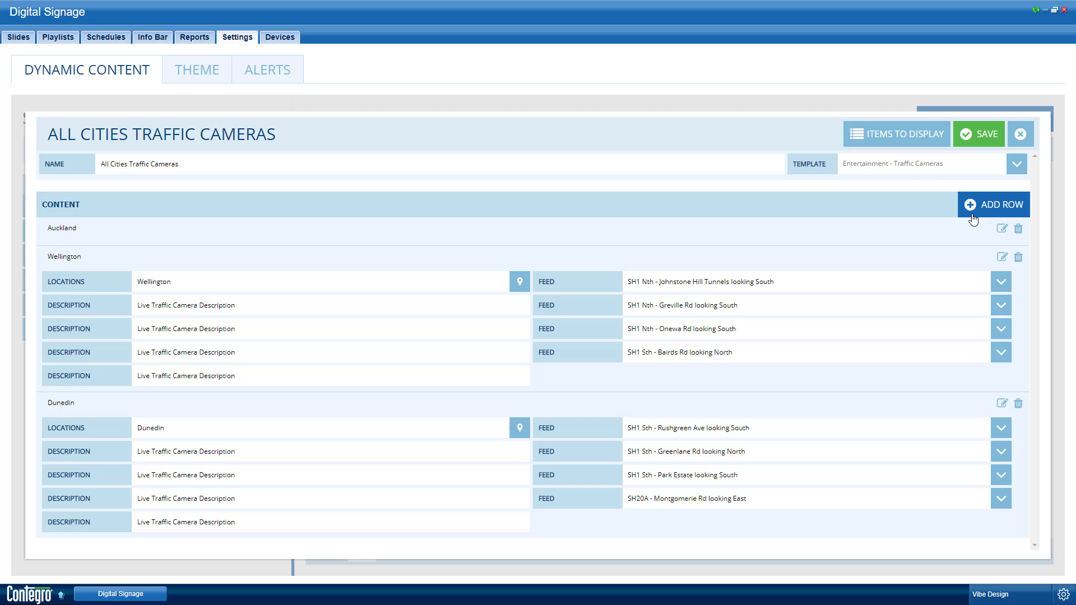
left_click(980, 140)
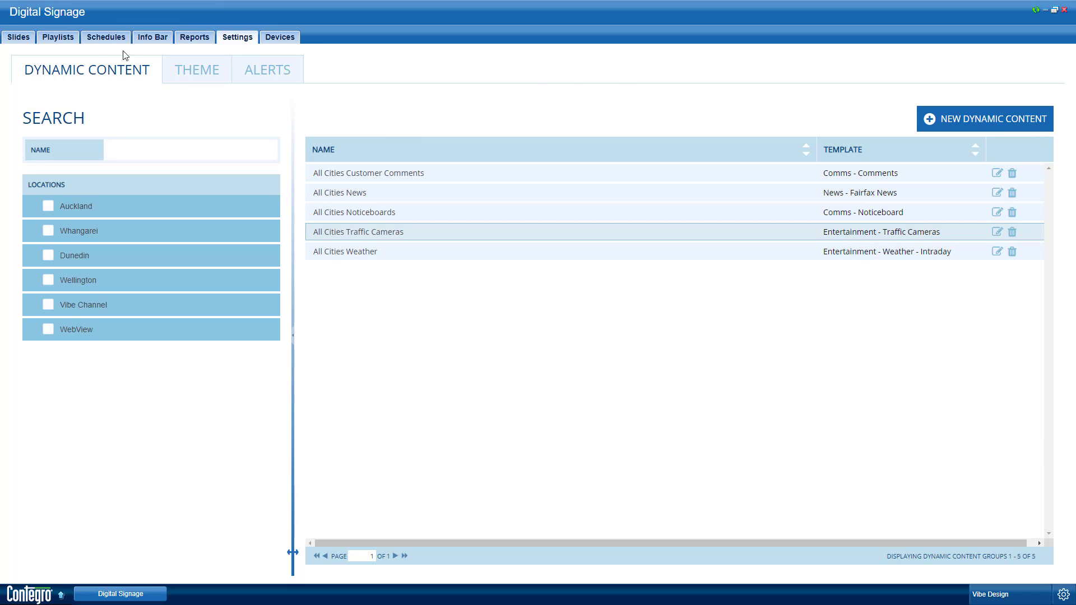
Step: Add a slide with the Entertainment - Traffic Cameras template, set its Dynamic Content to All Cities Traffic Cameras
left_click(19, 39)
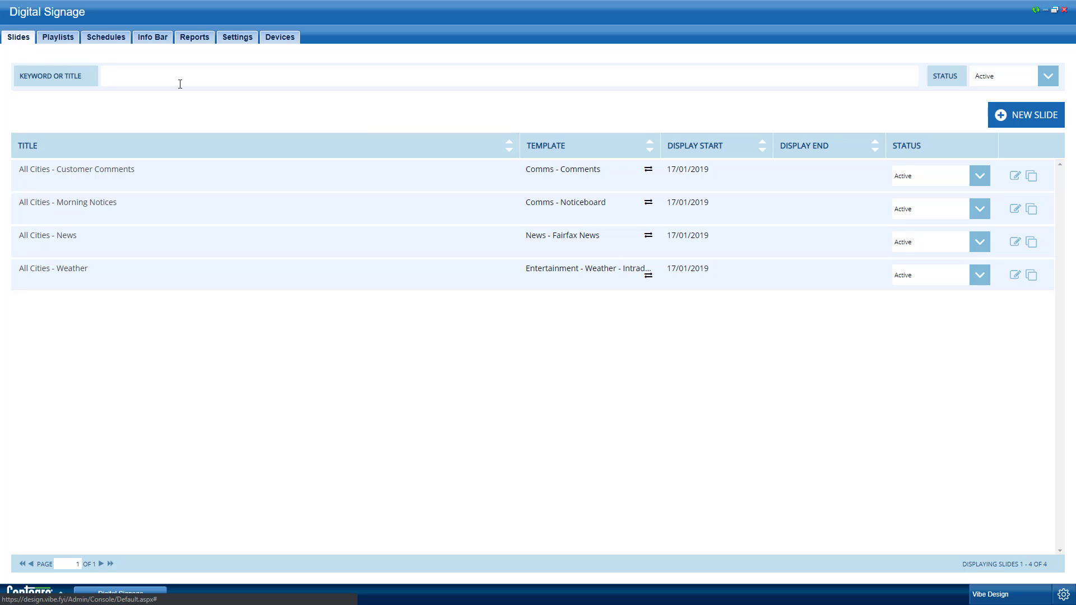
left_click(1020, 118)
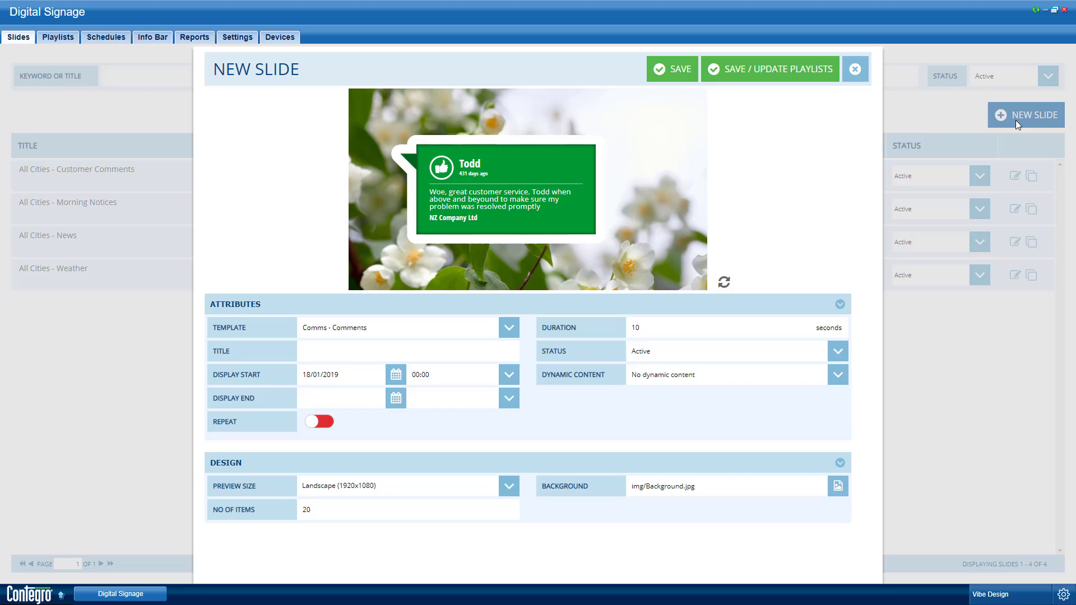
left_click(479, 327)
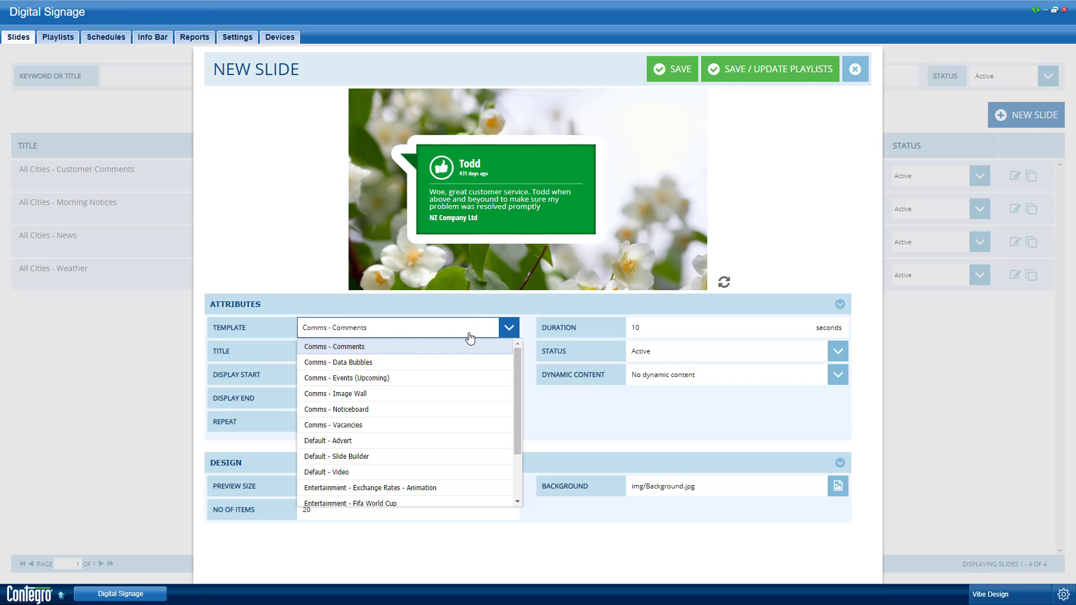
scroll(456, 426, "down", 3)
left_click(443, 452)
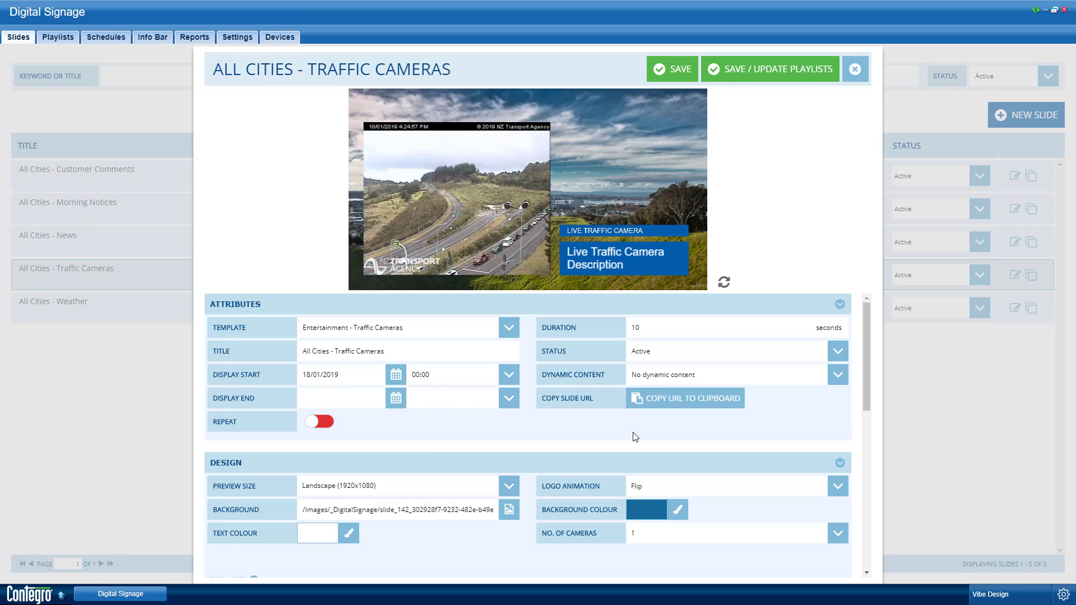
left_click(779, 376)
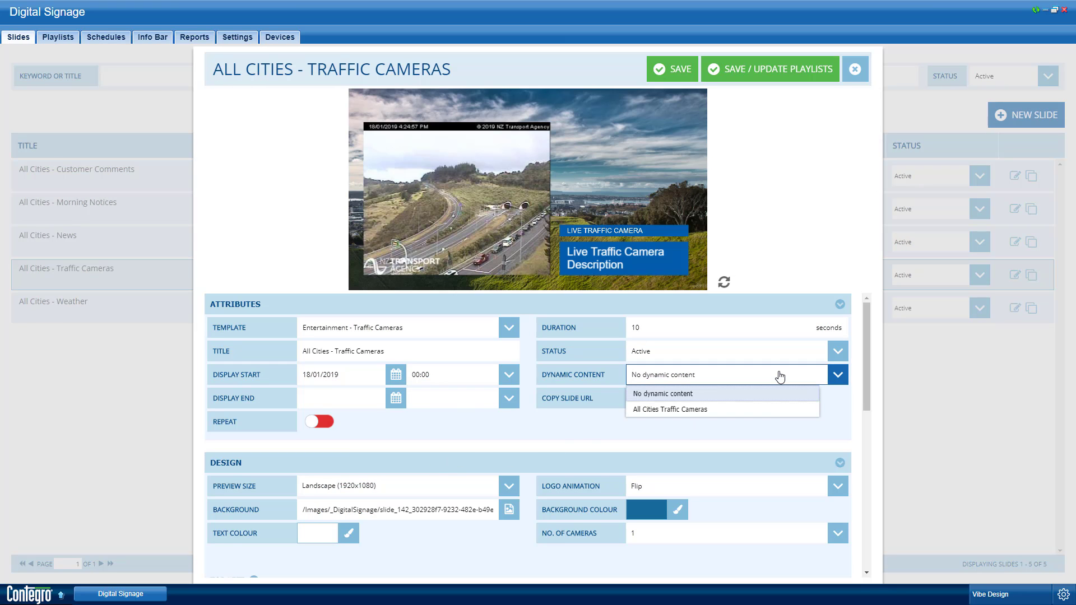
left_click(776, 410)
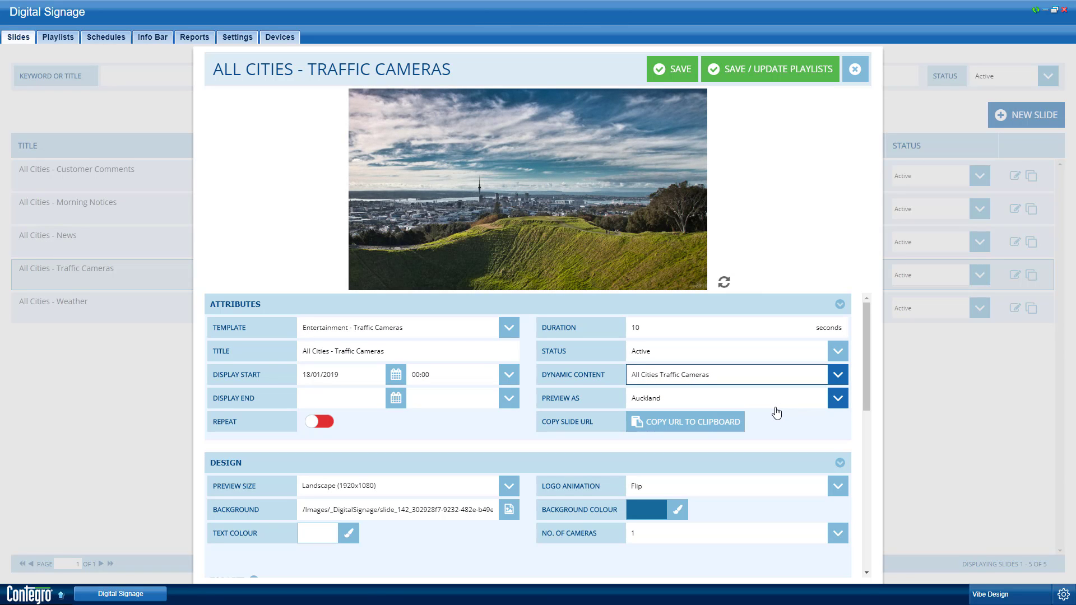
Step: Review the Traffic Camera sections and switch the Preview As location to Wellington
scroll(773, 412, "down", 2)
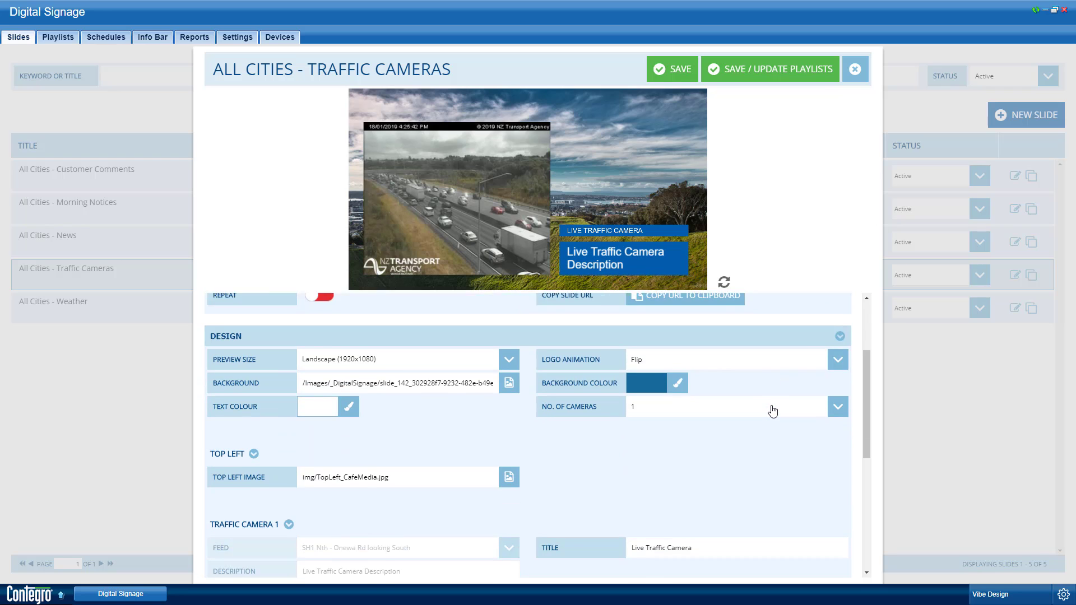
scroll(773, 412, "down", 2)
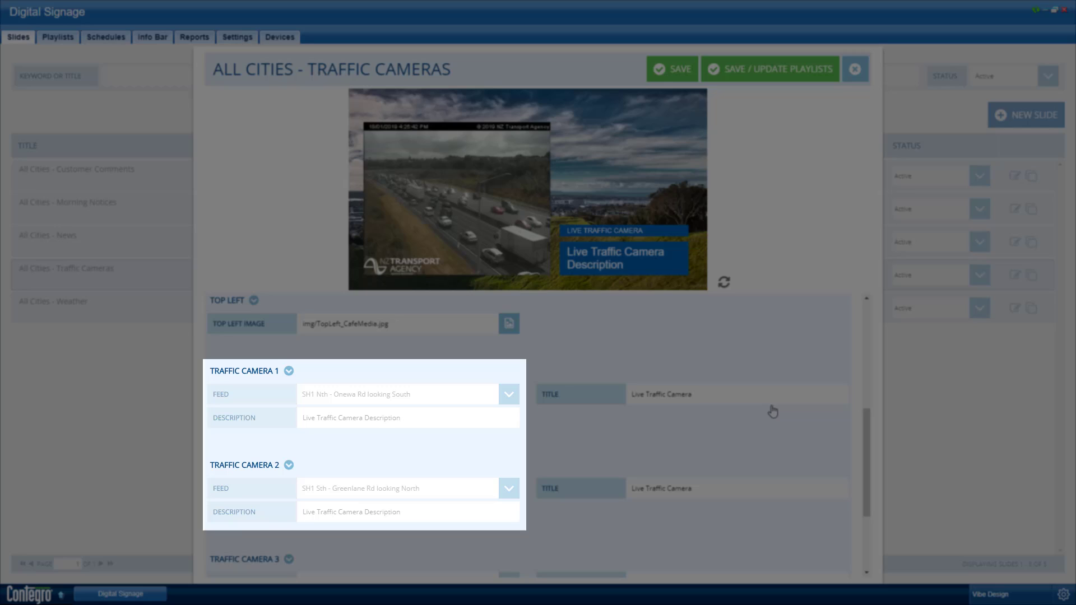
scroll(772, 411, "up", 5)
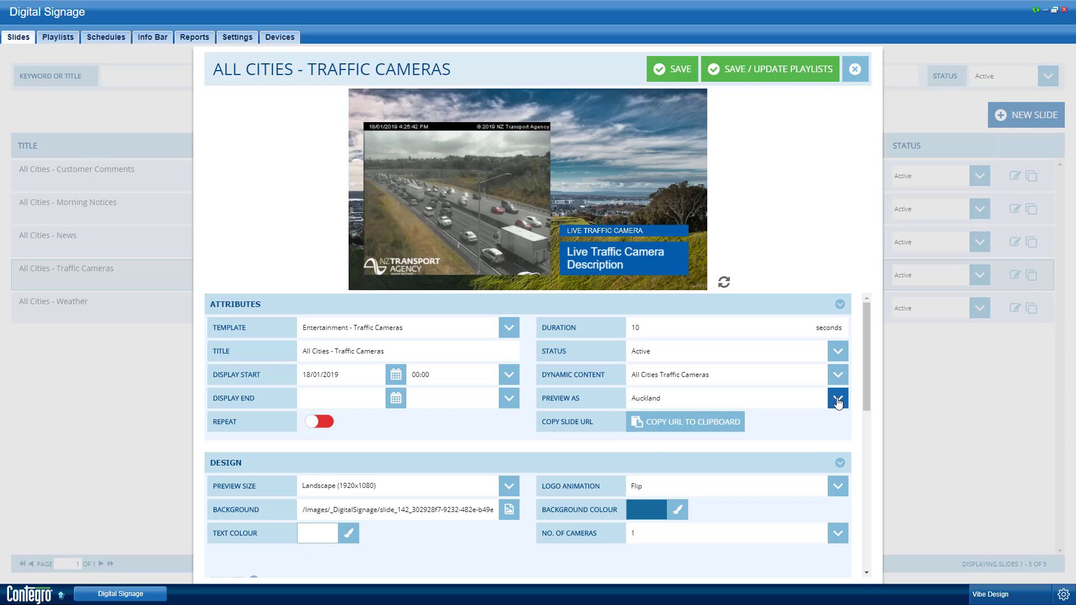
left_click(837, 397)
left_click(778, 432)
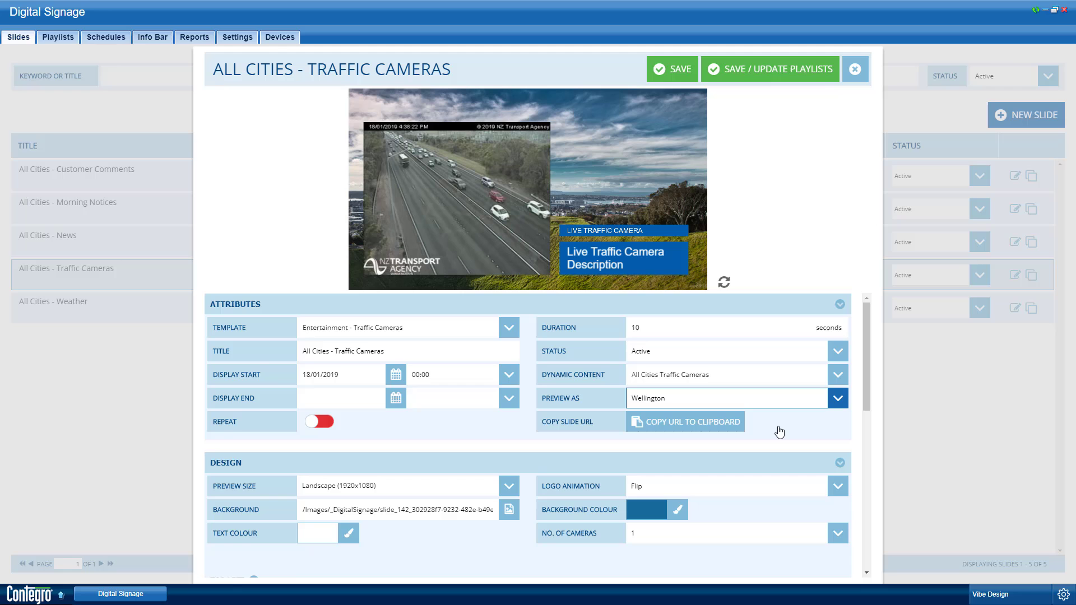
scroll(779, 432, "down", 8)
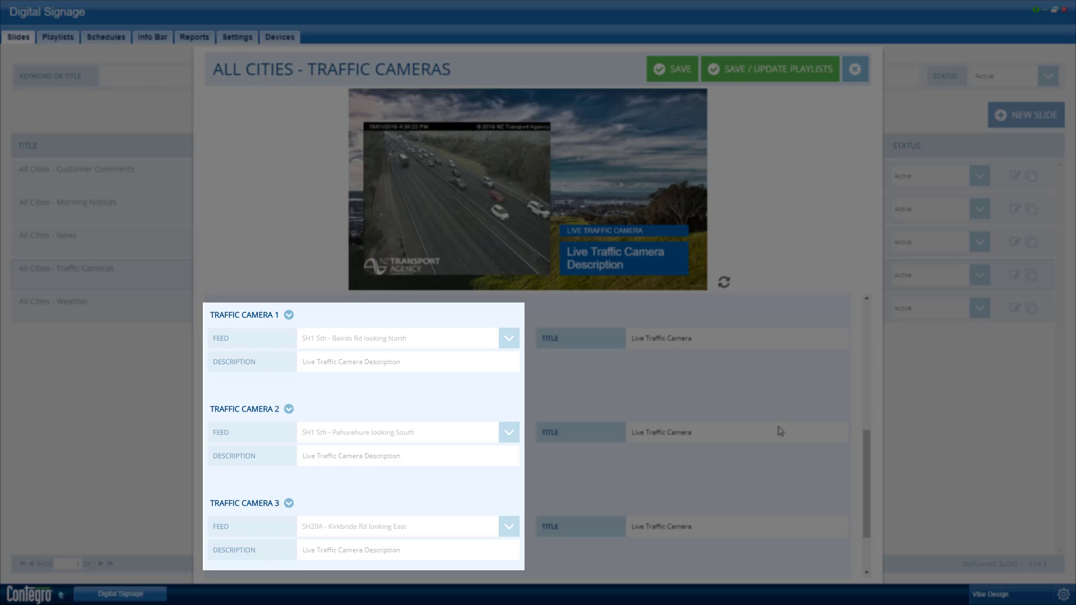
scroll(780, 431, "up", 8)
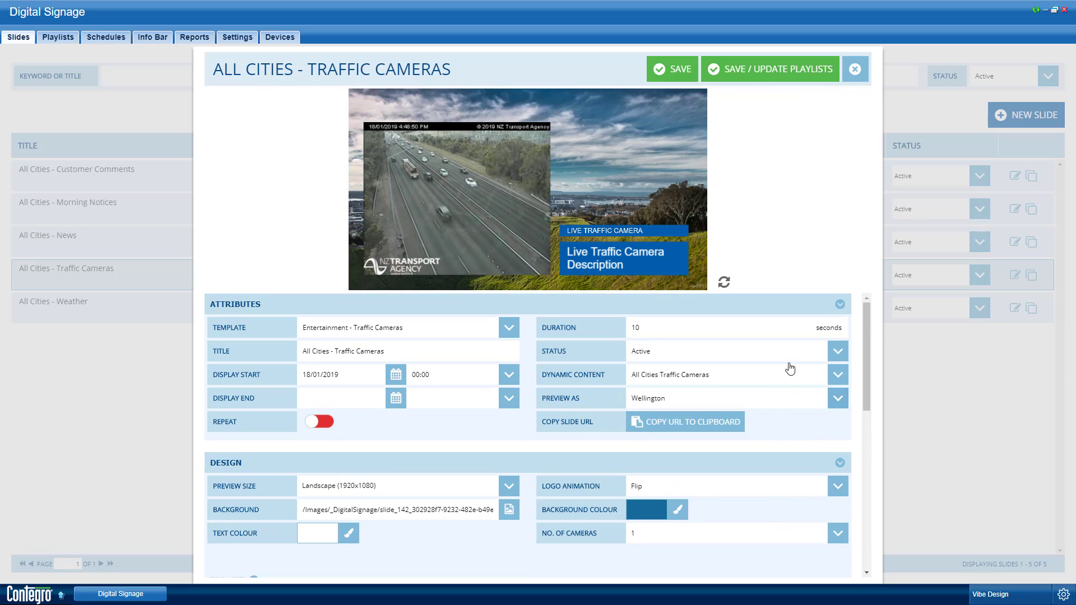
Step: Assign the slide to Auckland, Dunedin and Wellington Reception playlists and save
left_click(739, 79)
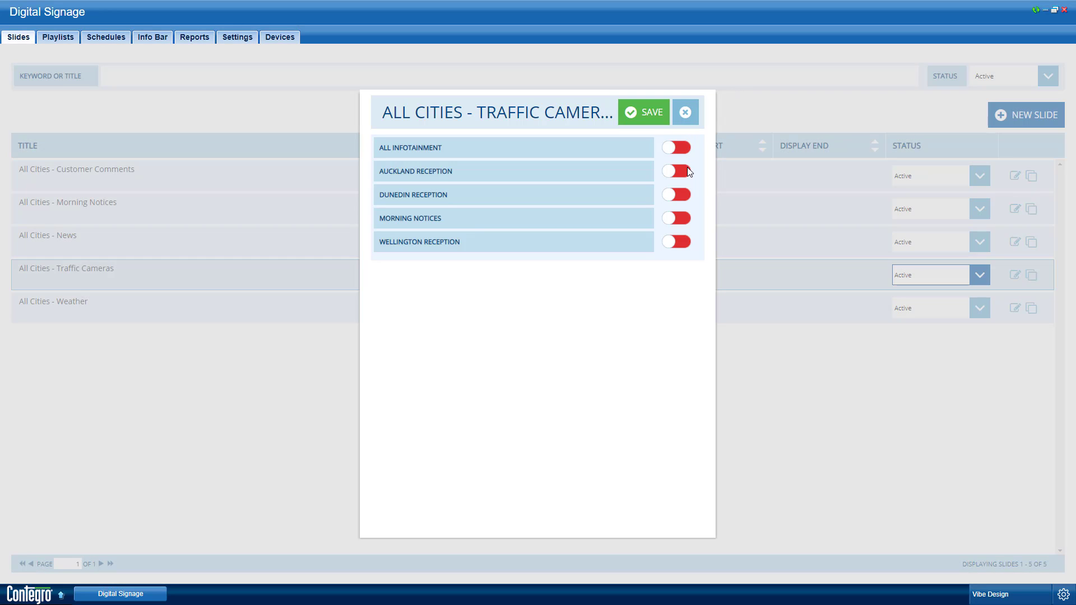
left_click(687, 170)
left_click(685, 198)
left_click(674, 241)
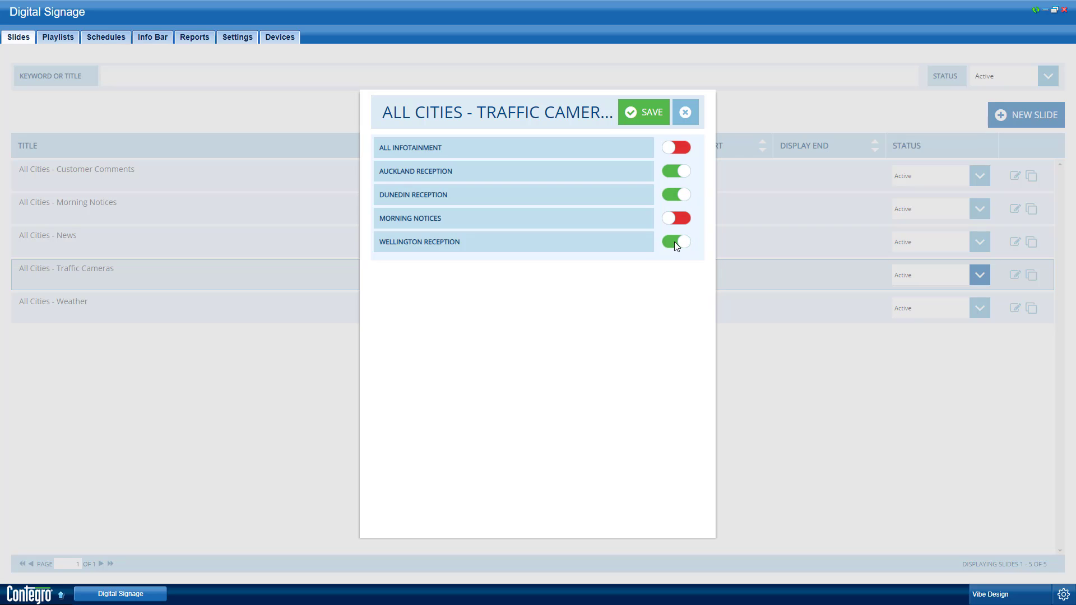
left_click(656, 118)
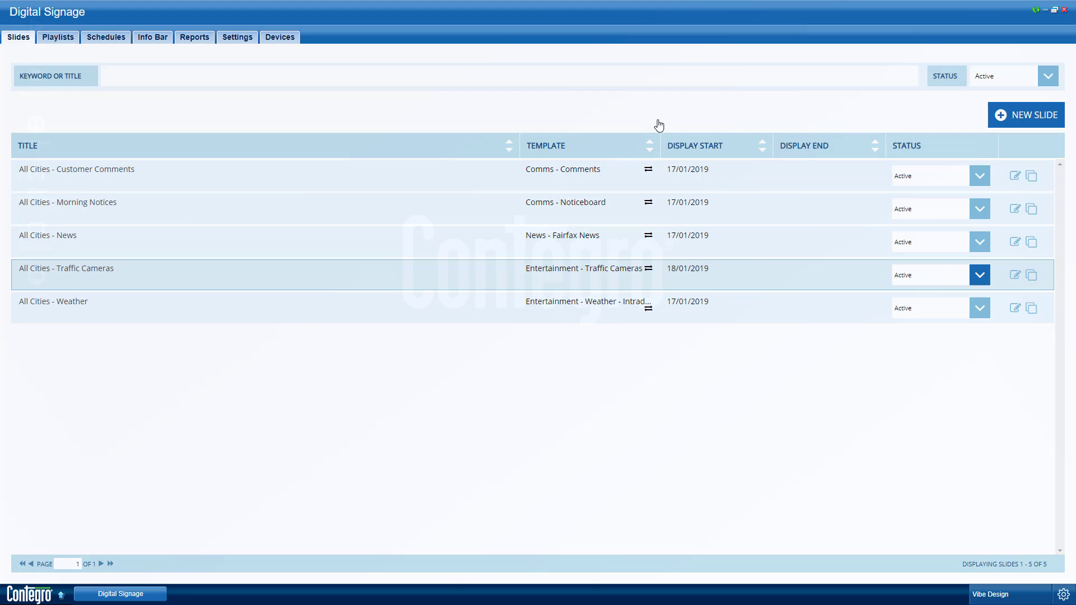